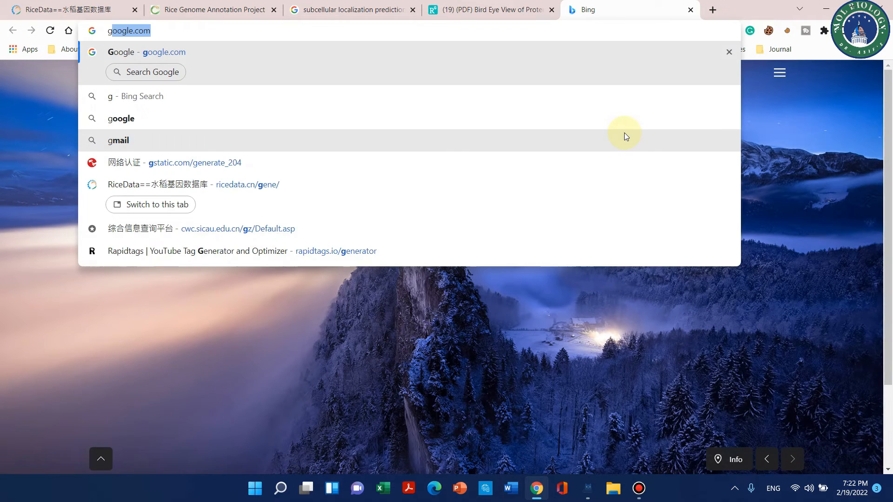
# Step: Search Google for "targetp 2.0" and open the data submission form of DTU Health Tech's TargetP - 2.0 service
pyautogui.write('tar')
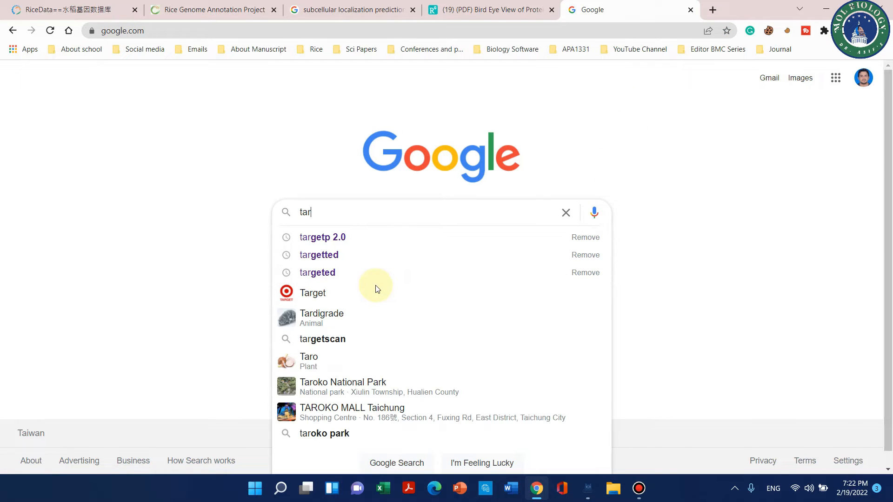
pyautogui.click(443, 234)
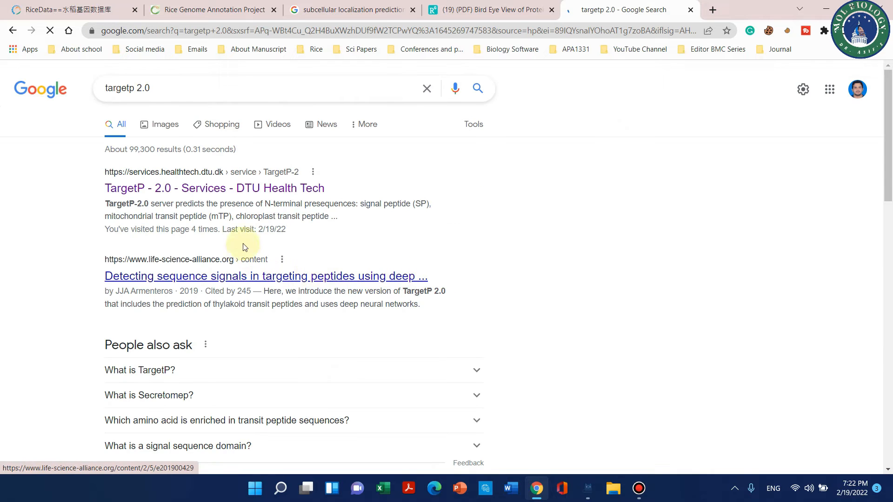
pyautogui.click(144, 192)
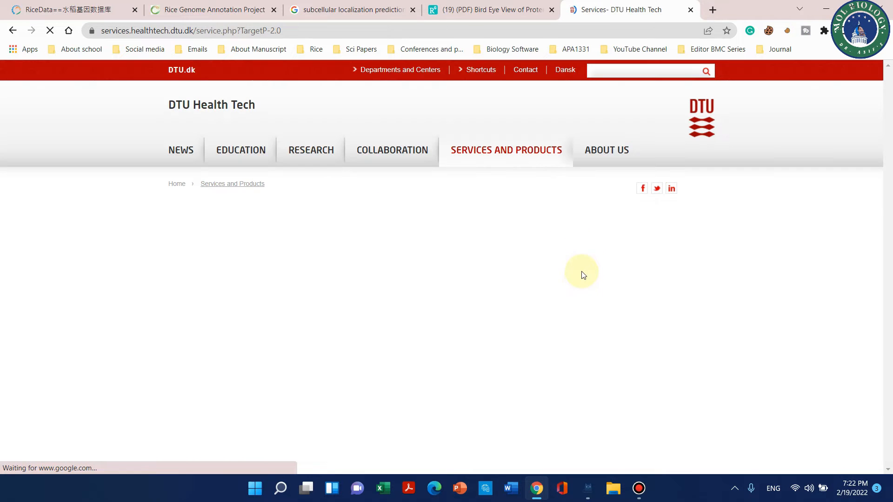
pyautogui.scroll(-1, 440, 194)
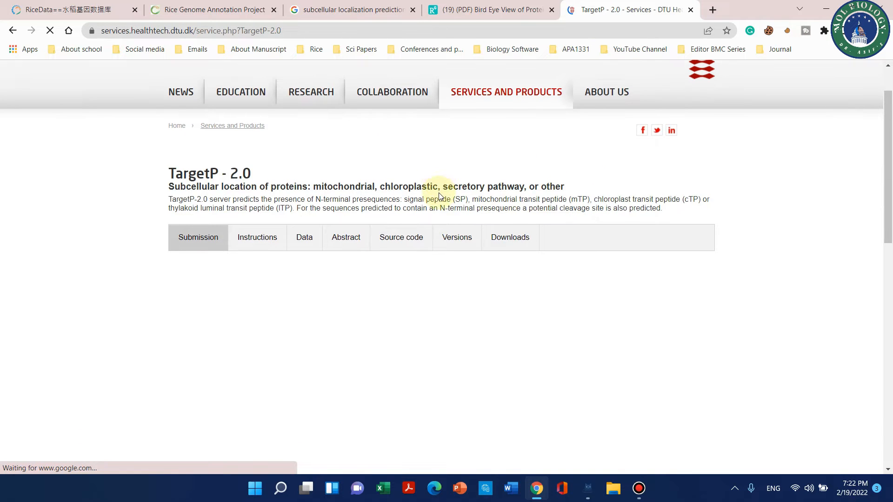
pyautogui.scroll(-1, 534, 185)
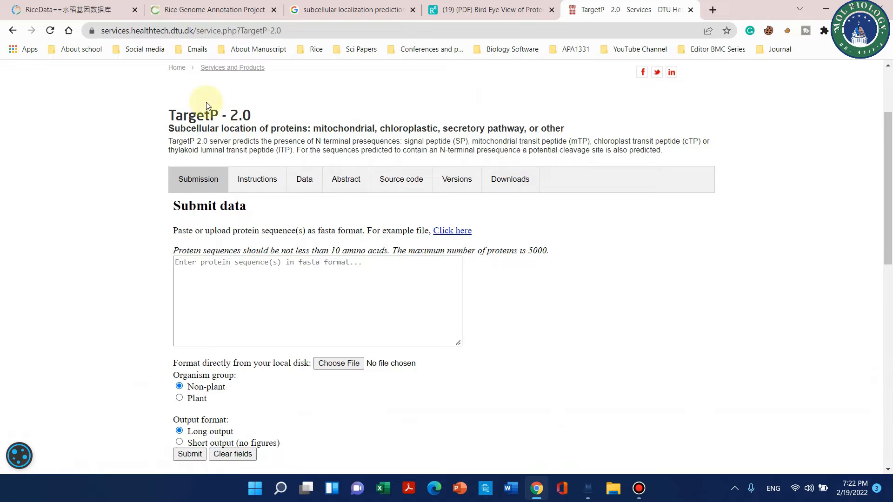
pyautogui.scroll(-4, 329, 185)
pyautogui.scroll(3, 164, 231)
pyautogui.scroll(1, 188, 222)
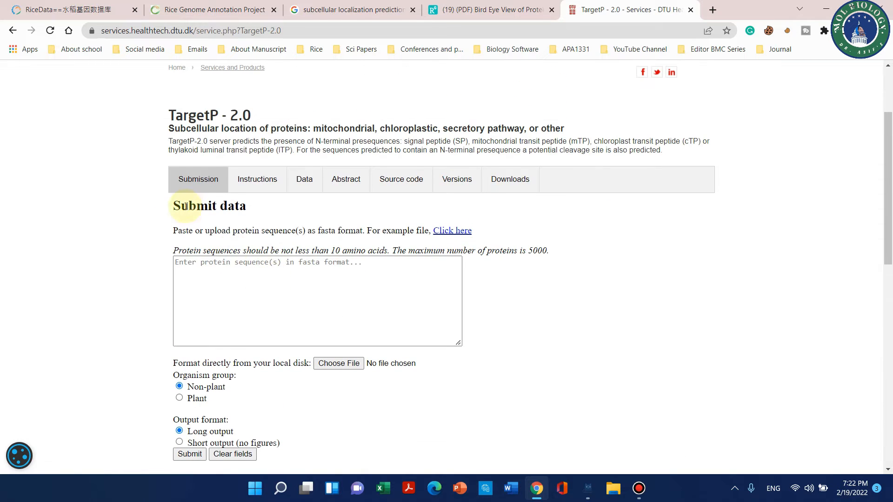
pyautogui.click(201, 270)
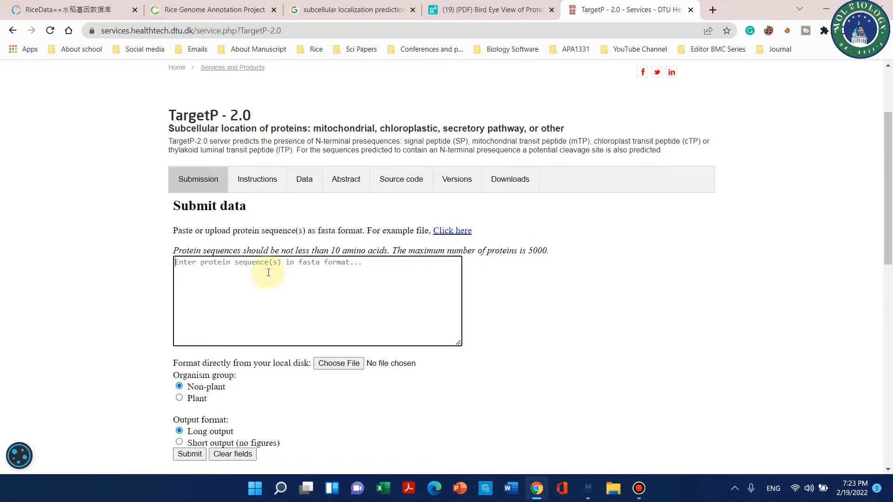
# Step: From the RiceData results, open the MSU locus LOC_Os05g32850 and go to its downloadable sequences
pyautogui.click(82, 9)
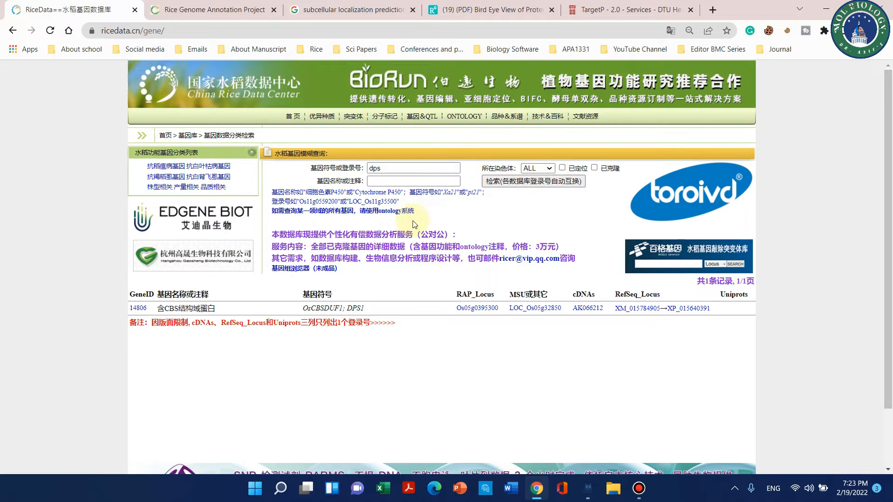
pyautogui.click(531, 309)
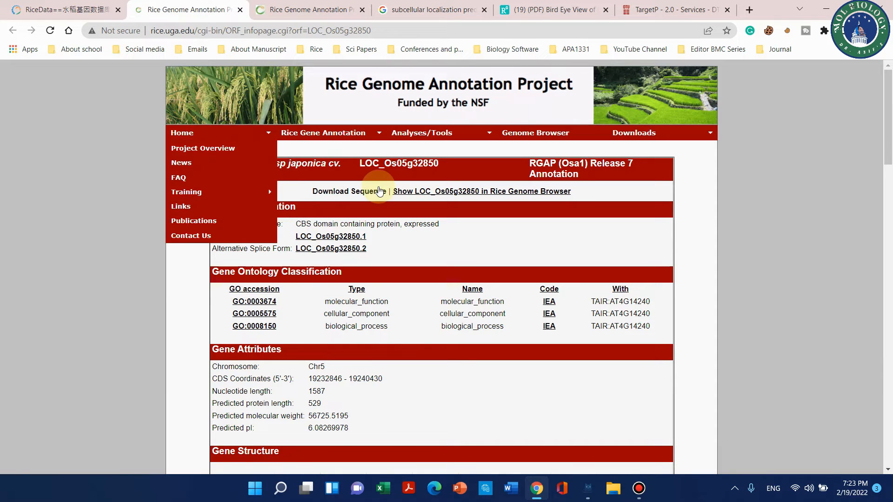
pyautogui.click(379, 191)
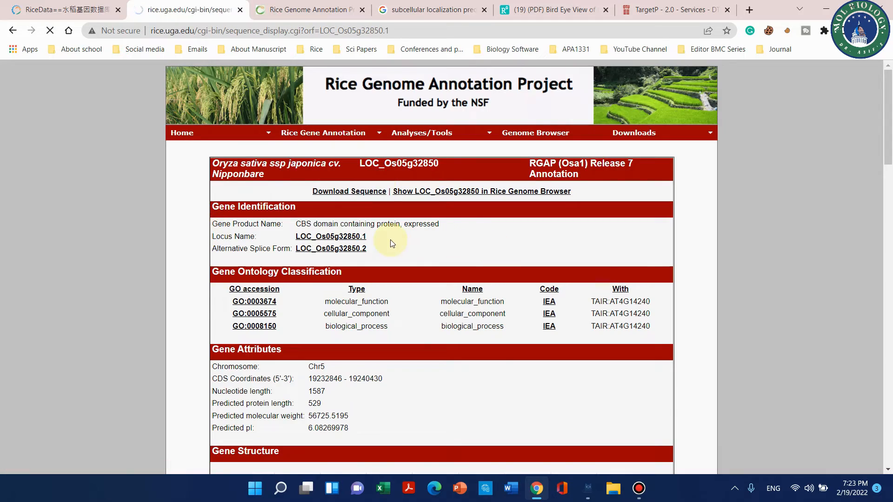
# Step: Copy the LOC_Os05g32850.1 protein sequence without its header line or final asterisk and paste it into the TargetP sequence field
pyautogui.scroll(-20, 389, 242)
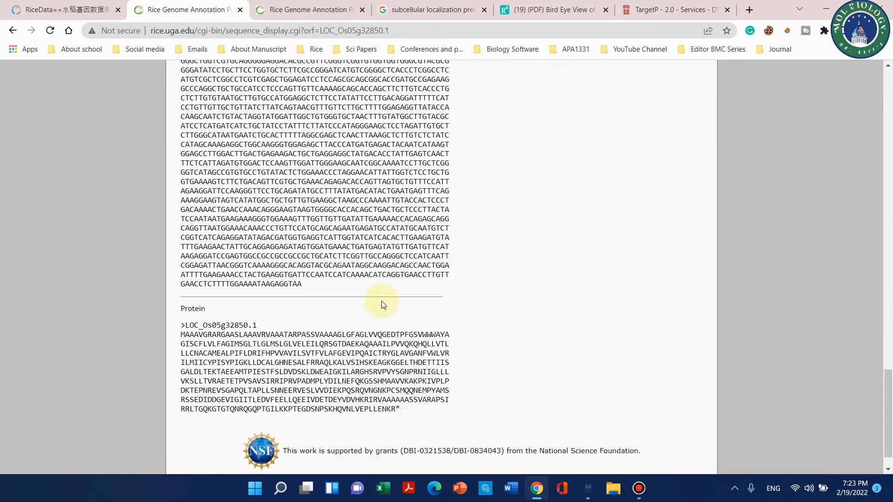
pyautogui.moveTo(405, 376); pyautogui.dragTo(178, 303)
pyautogui.rightClick(215, 317)
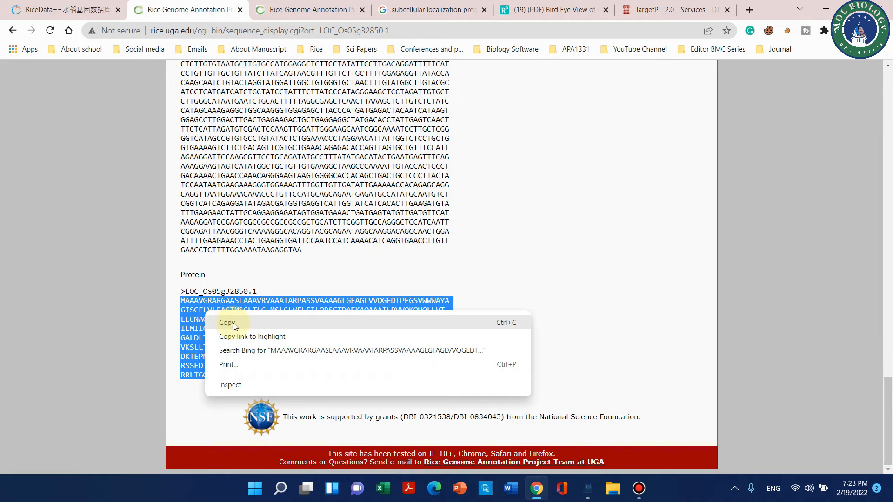
pyautogui.click(233, 323)
pyautogui.click(663, 7)
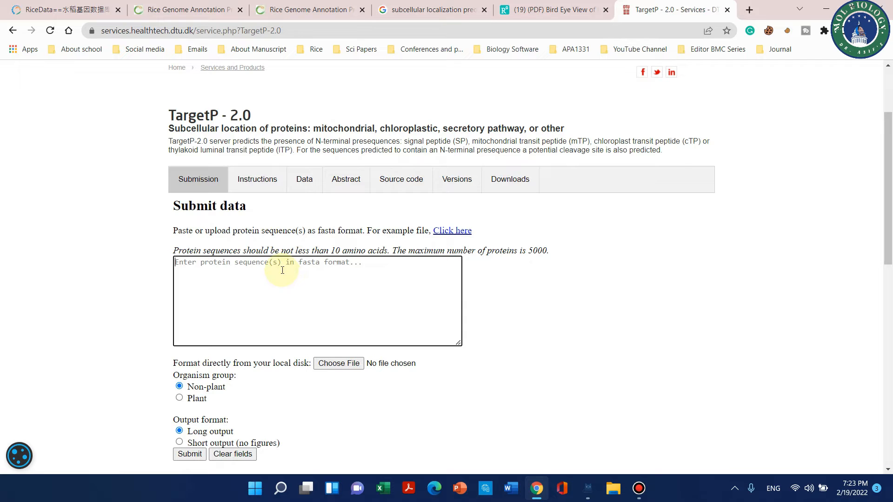
pyautogui.hotkey('ctrl', 'v')
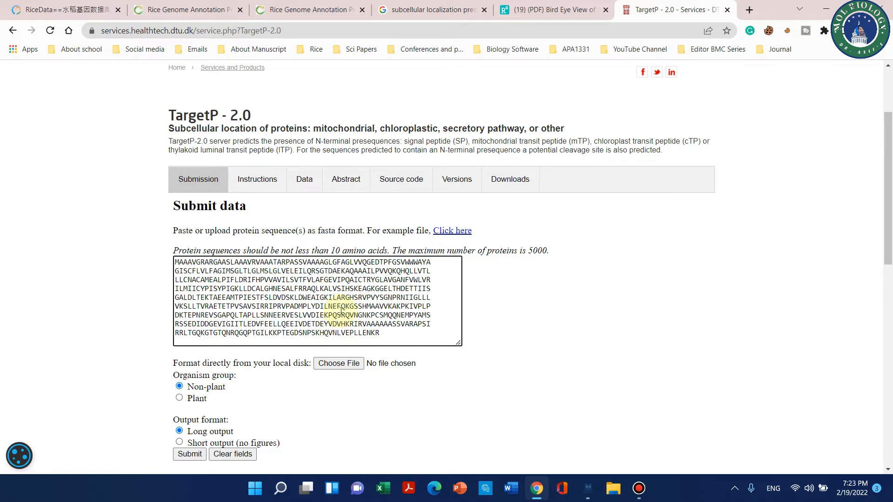
pyautogui.moveTo(385, 333); pyautogui.dragTo(179, 256)
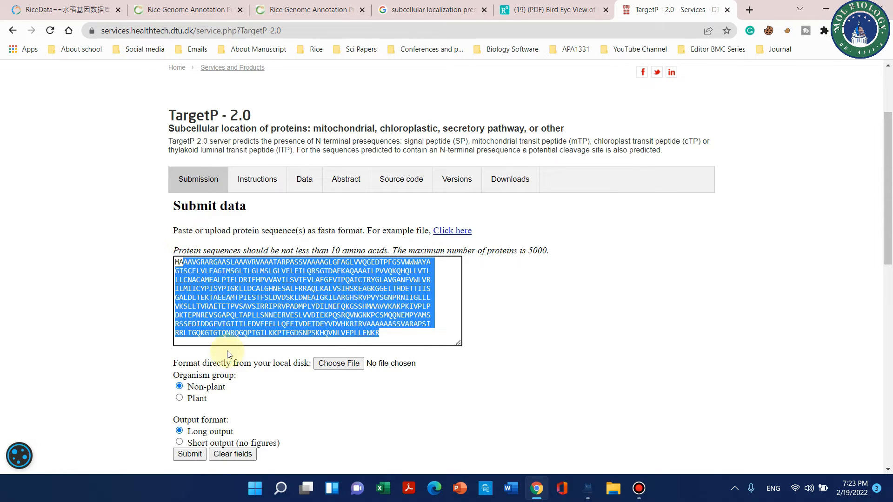
pyautogui.click(230, 332)
# Step: Set the organism group to Plant and submit the TargetP job with long output
pyautogui.click(179, 399)
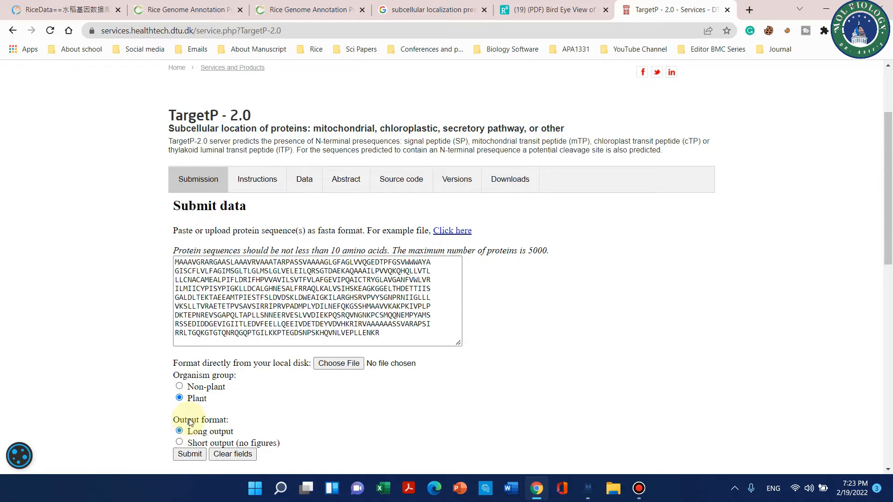
pyautogui.scroll(-1, 279, 396)
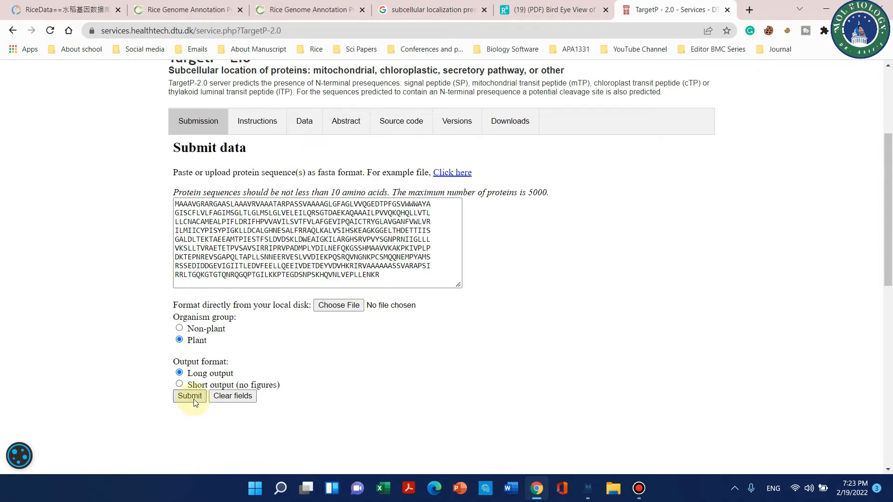
pyautogui.scroll(3, 345, 336)
pyautogui.scroll(-6, 255, 343)
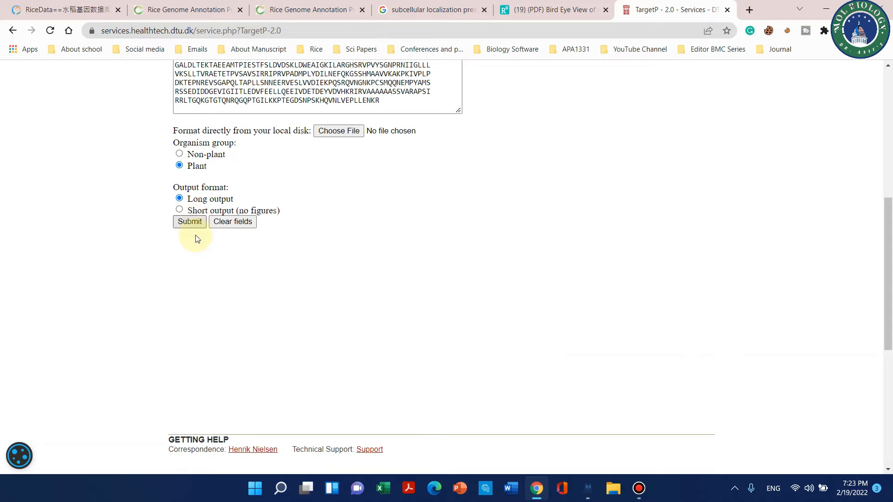
pyautogui.scroll(2, 196, 239)
pyautogui.click(190, 338)
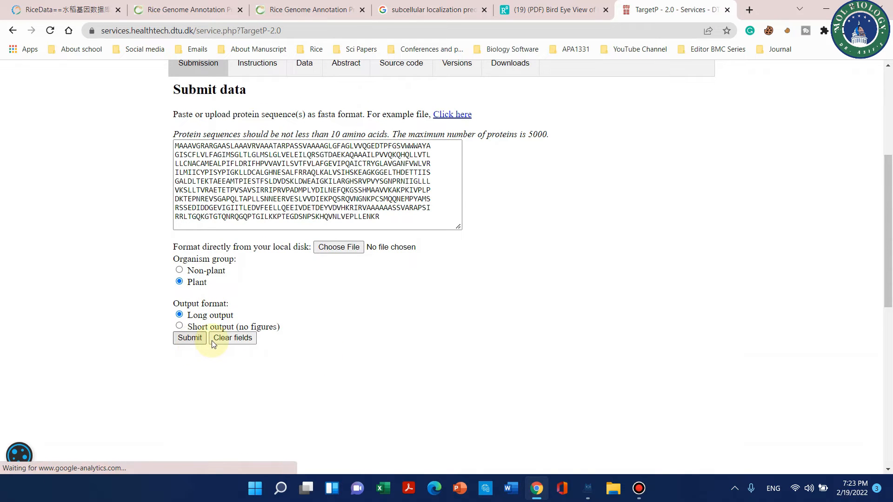
# Step: Examine the job status and the TargetP summary, comparing likelihoods for Other, signal, mitochondrial, chloroplast and thylakoid luminal transfer peptides
pyautogui.scroll(1, 729, 406)
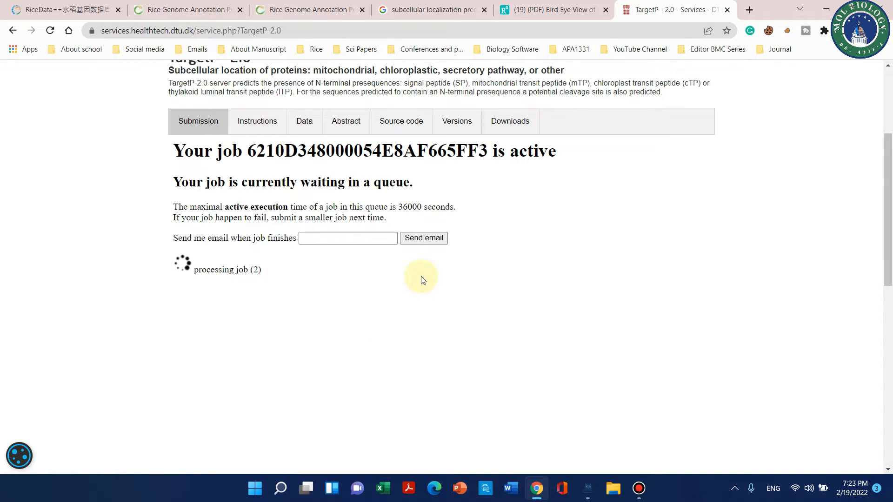
pyautogui.moveTo(247, 151); pyautogui.dragTo(456, 152)
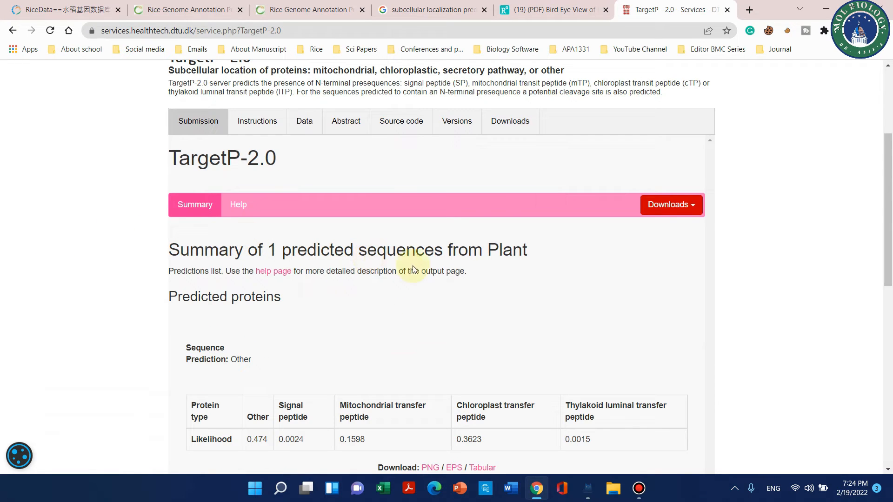
pyautogui.scroll(-3, 375, 267)
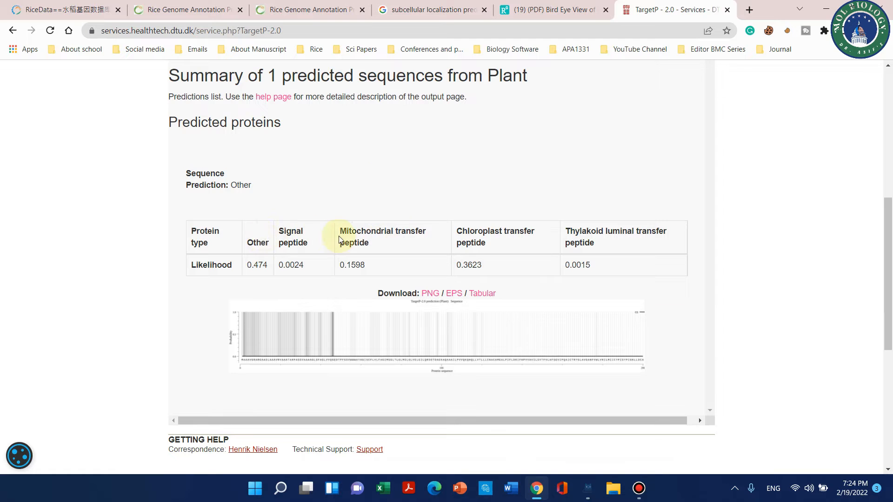
pyautogui.scroll(1, 199, 243)
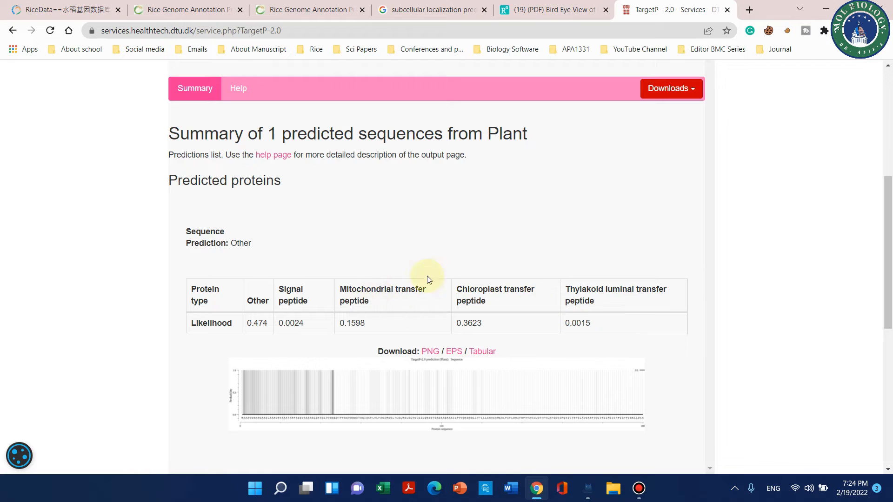
pyautogui.scroll(1, 439, 263)
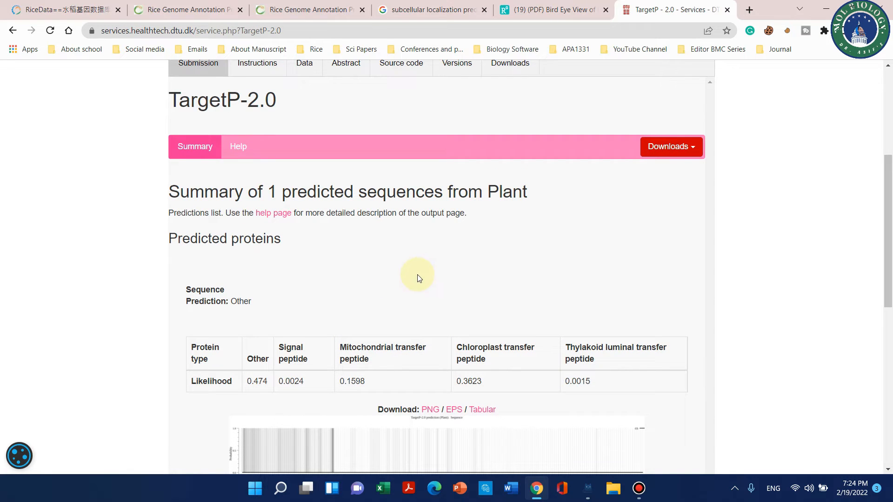
pyautogui.doubleClick(257, 381)
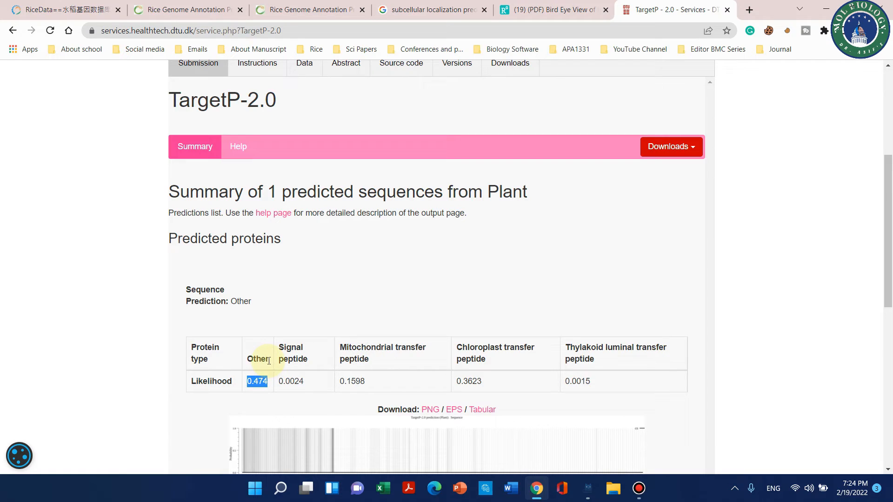
pyautogui.moveTo(269, 361); pyautogui.dragTo(244, 359)
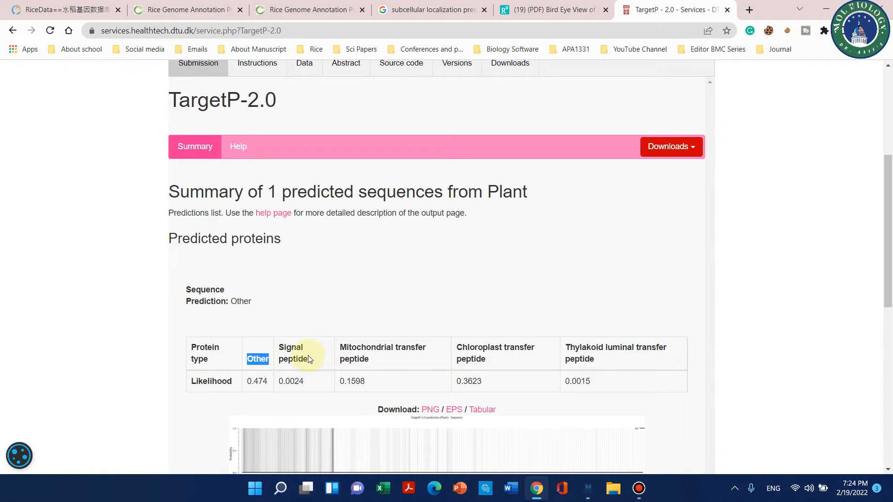
pyautogui.moveTo(312, 361); pyautogui.dragTo(281, 350)
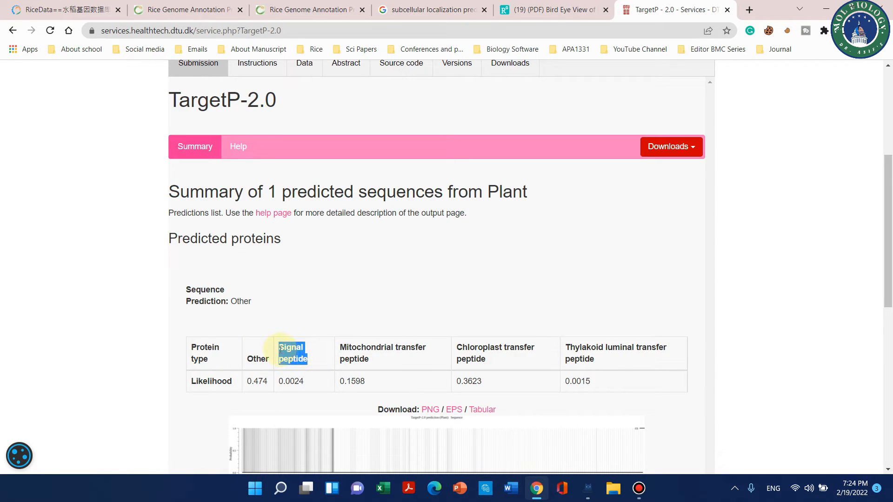
pyautogui.click(289, 381)
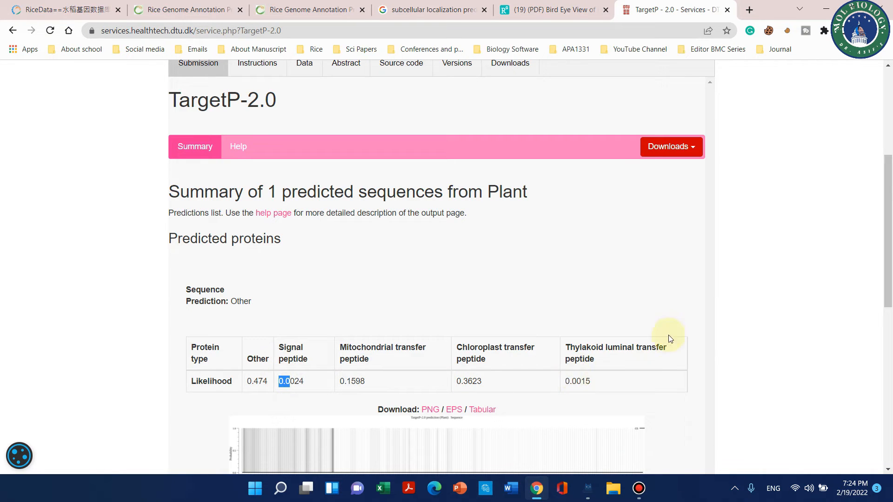
pyautogui.moveTo(595, 362); pyautogui.dragTo(568, 349)
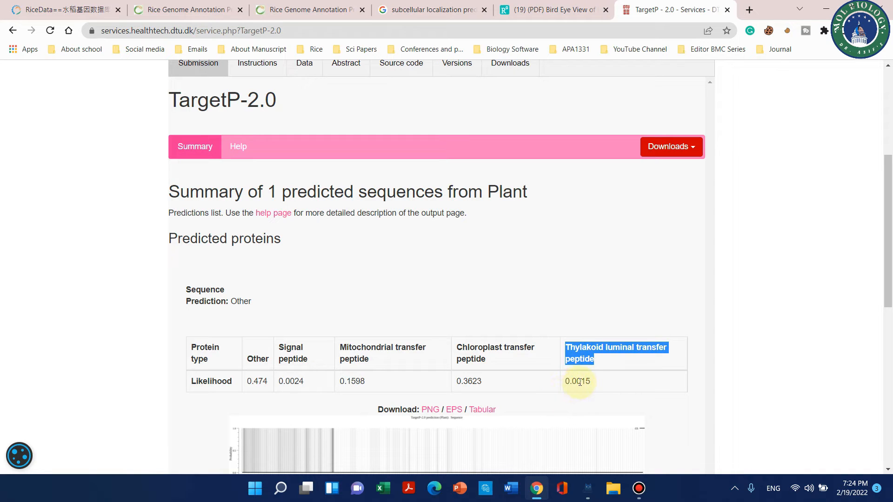
pyautogui.moveTo(580, 382); pyautogui.dragTo(565, 381)
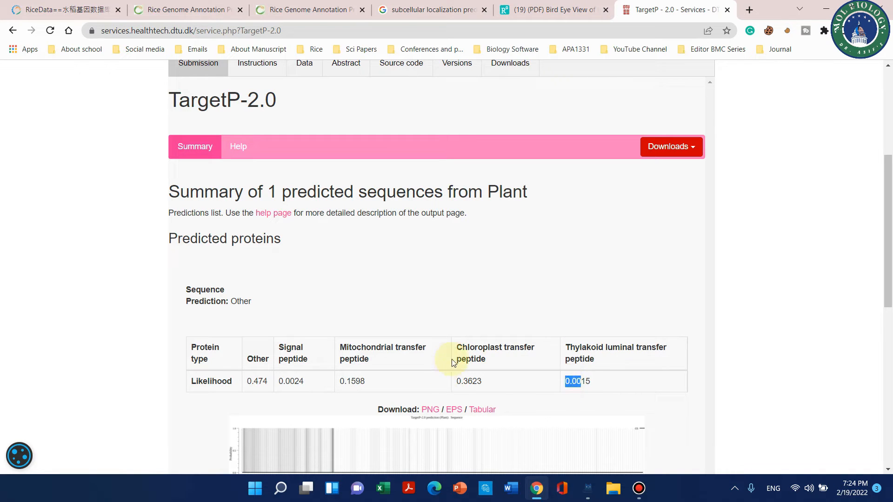
pyautogui.tripleClick(485, 358)
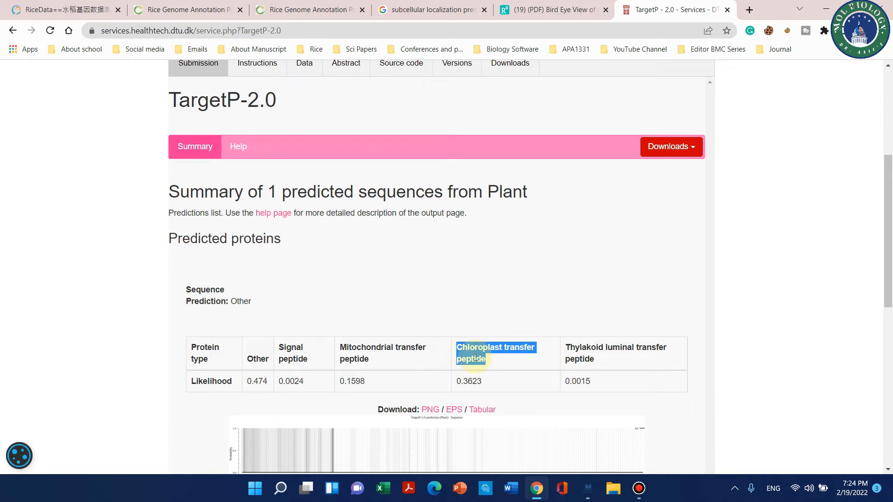
pyautogui.tripleClick(361, 359)
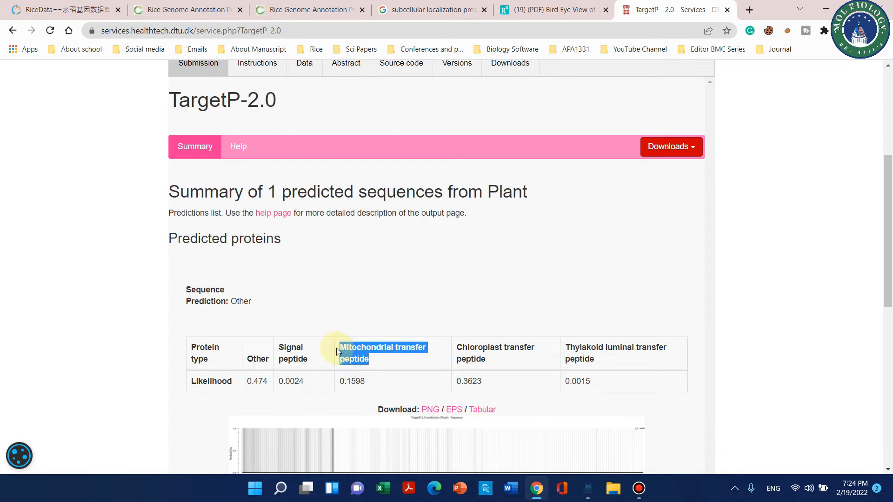
pyautogui.moveTo(268, 362); pyautogui.dragTo(264, 363)
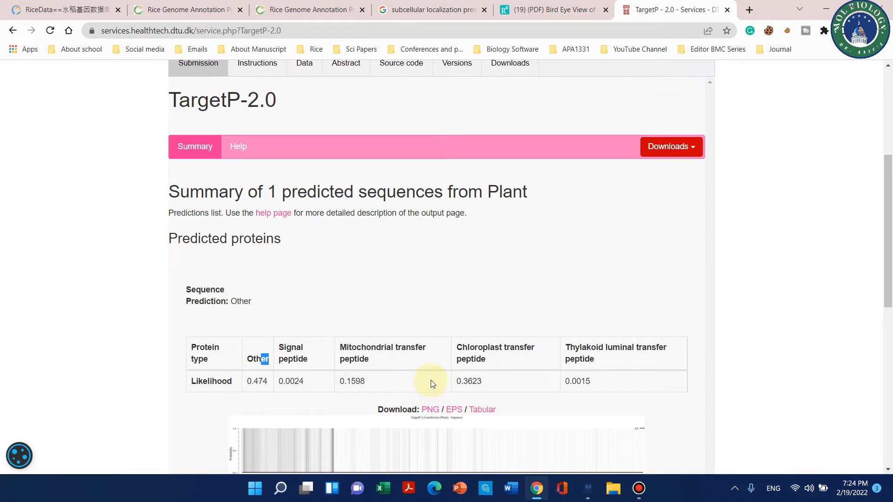
pyautogui.scroll(-1, 475, 377)
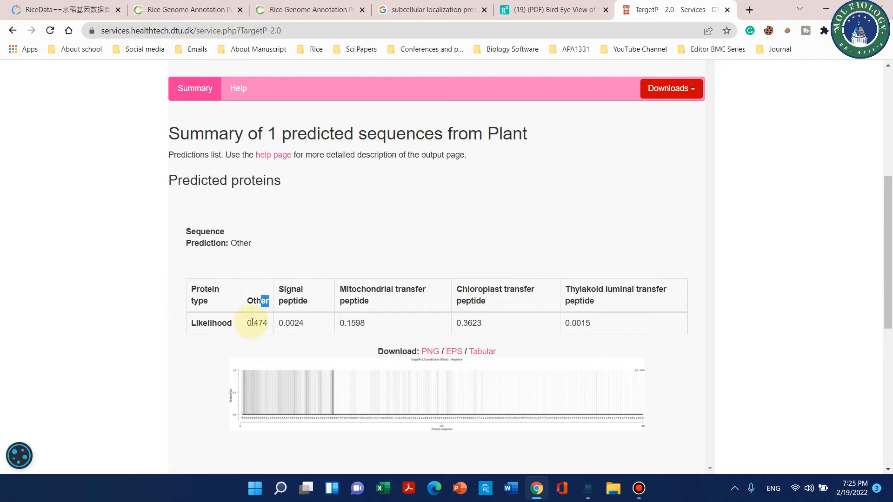
pyautogui.moveTo(276, 304); pyautogui.dragTo(270, 303)
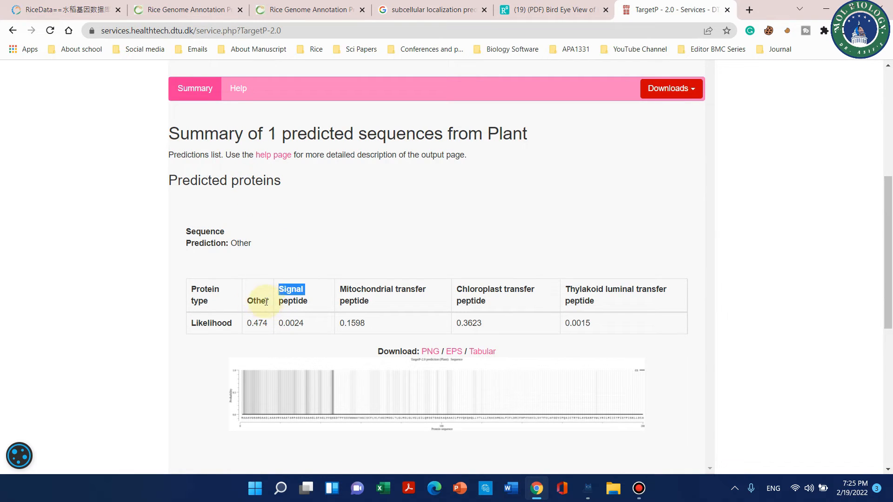
# Step: Compare the mitochondrial and chloroplast transfer peptide likelihoods in the TargetP summary for the DPS1 protein
pyautogui.moveTo(372, 306); pyautogui.dragTo(349, 290)
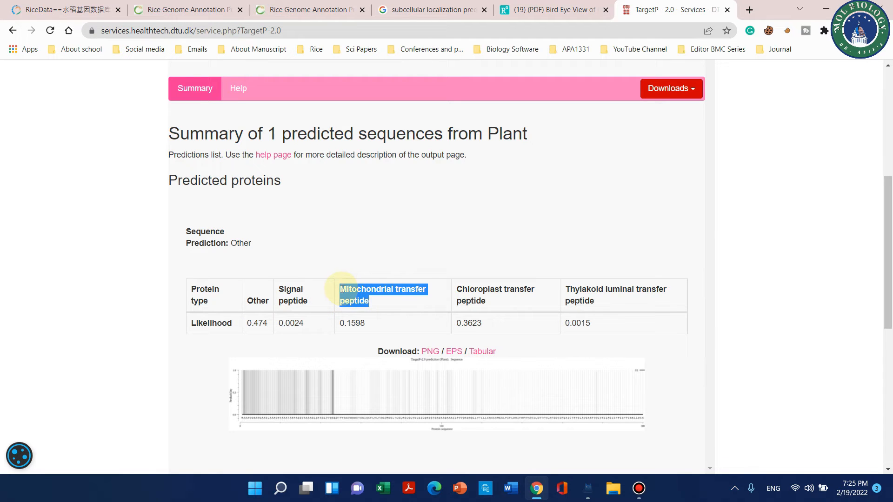
pyautogui.moveTo(493, 302); pyautogui.dragTo(451, 291)
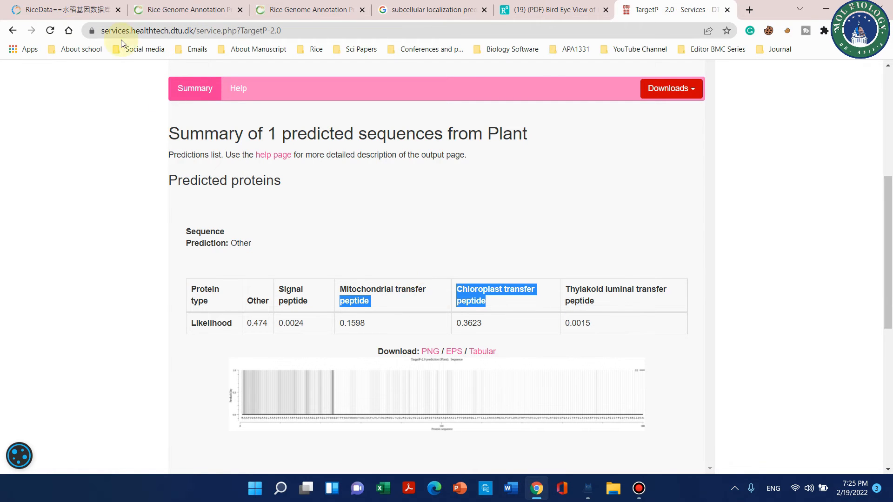
# Step: Search RiceData for the gene symbol subsrp1 and open its MSU locus LOC_Os04g40720
pyautogui.click(94, 11)
pyautogui.doubleClick(387, 170)
pyautogui.write('subsr')
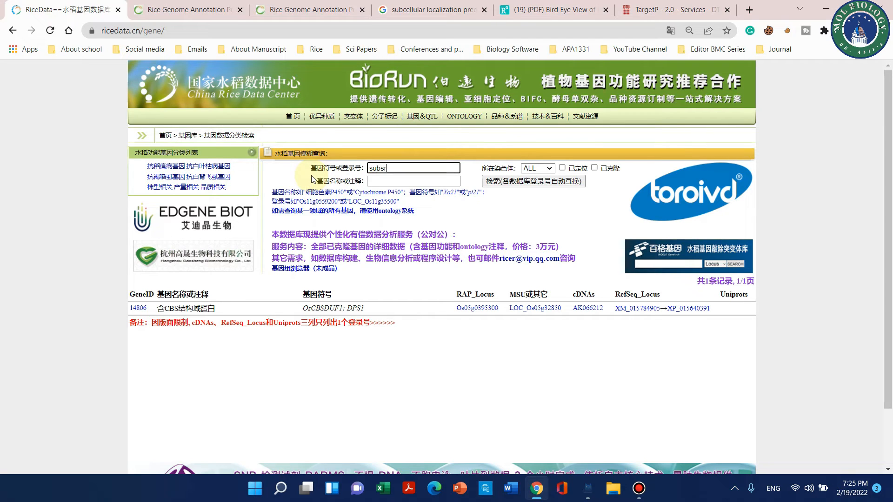
pyautogui.write('p1')
pyautogui.click(523, 183)
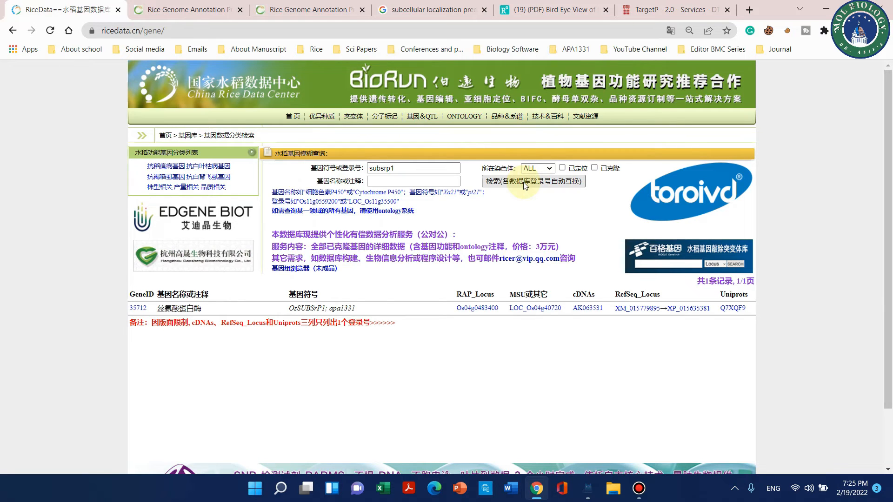
pyautogui.click(514, 308)
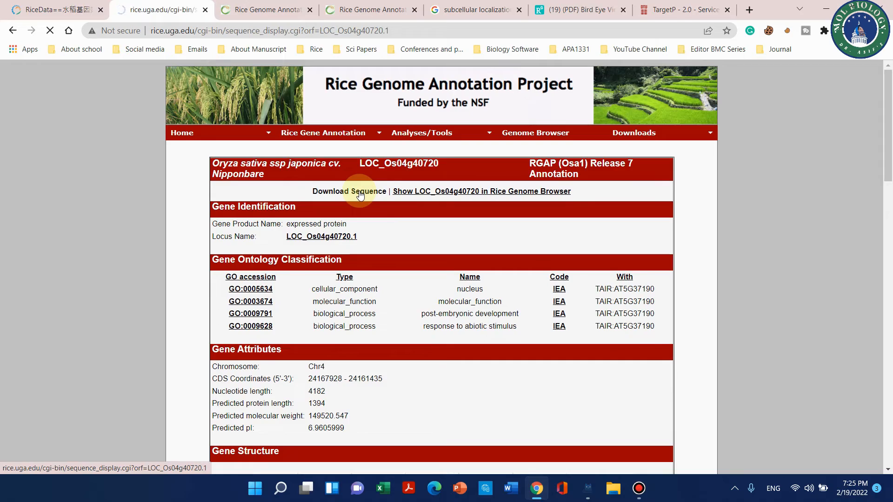
# Step: Copy the LOC_Os04g40720.1 protein sequence from the locus's downloadable sequences, without its header line
pyautogui.scroll(-15, 359, 233)
pyautogui.scroll(-15, 358, 282)
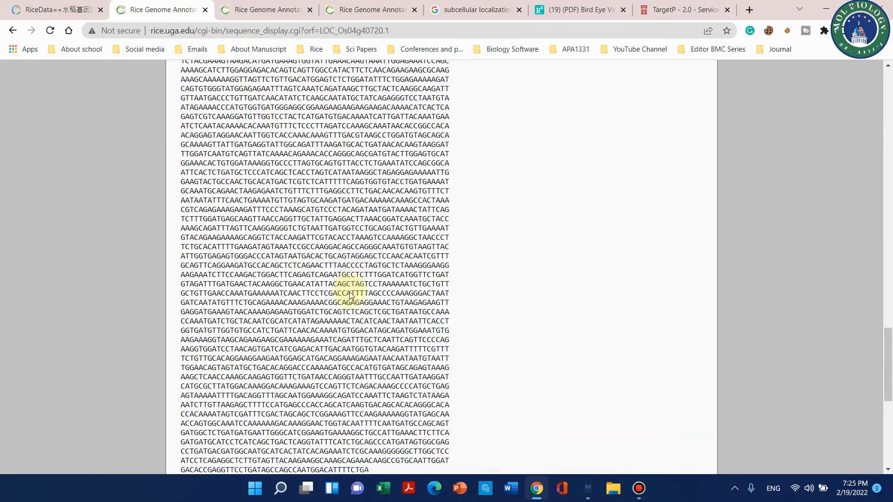
pyautogui.moveTo(236, 367); pyautogui.dragTo(149, 157)
pyautogui.rightClick(175, 172)
pyautogui.click(238, 182)
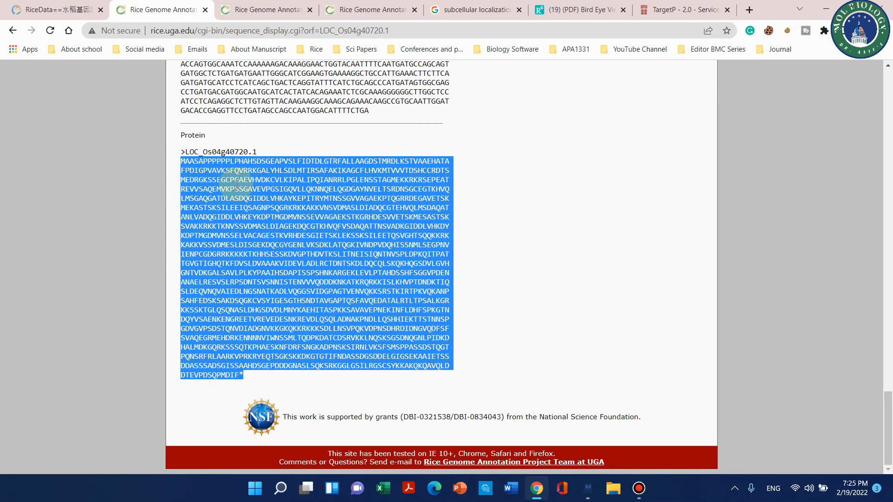
# Step: Return to the TargetP submission form and replace the old sequence with the copied LOC_Os04g40720.1 protein, leaving out the final asterisk
pyautogui.click(679, 9)
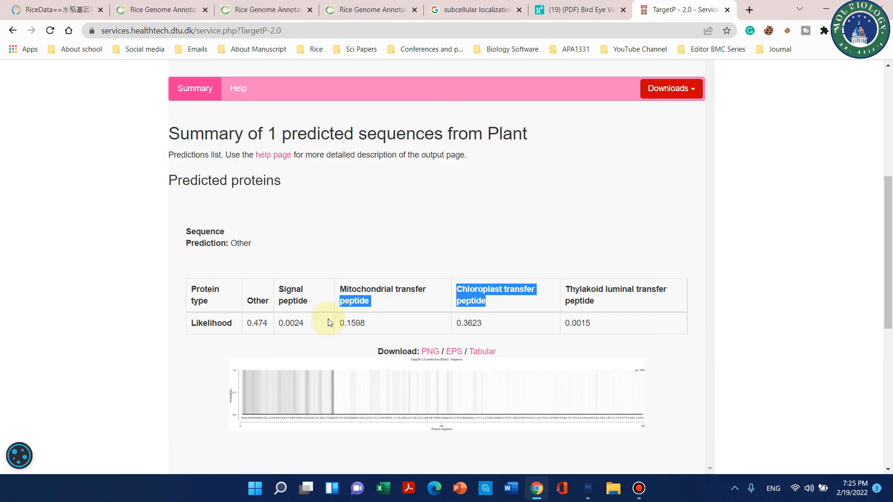
pyautogui.click(13, 30)
pyautogui.scroll(-1, 379, 365)
pyautogui.moveTo(381, 334); pyautogui.dragTo(162, 261)
pyautogui.hotkey('ctrl', 'v')
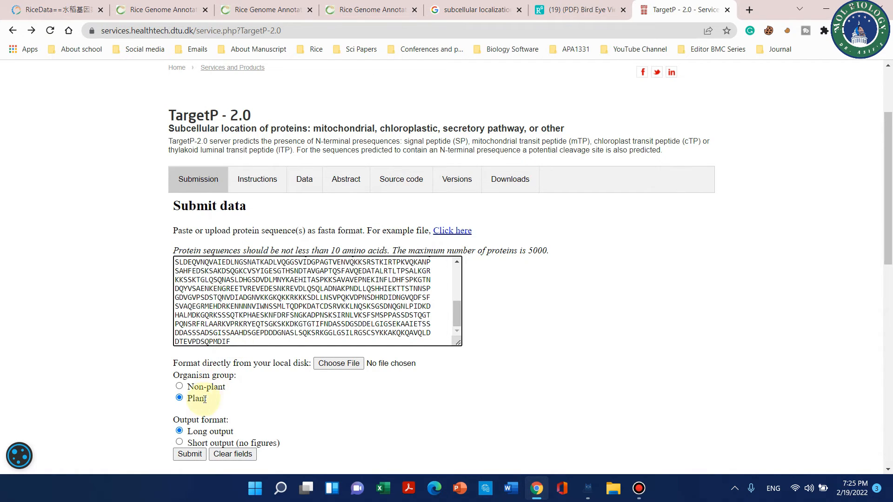
# Step: Submit the new TargetP job with the Plant organism group and long output
pyautogui.scroll(-1, 192, 292)
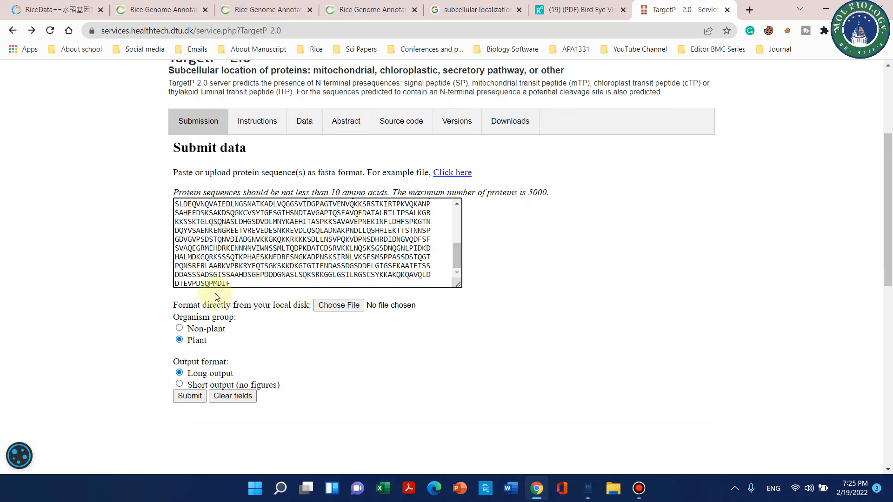
pyautogui.scroll(-1, 238, 302)
pyautogui.scroll(-2, 244, 306)
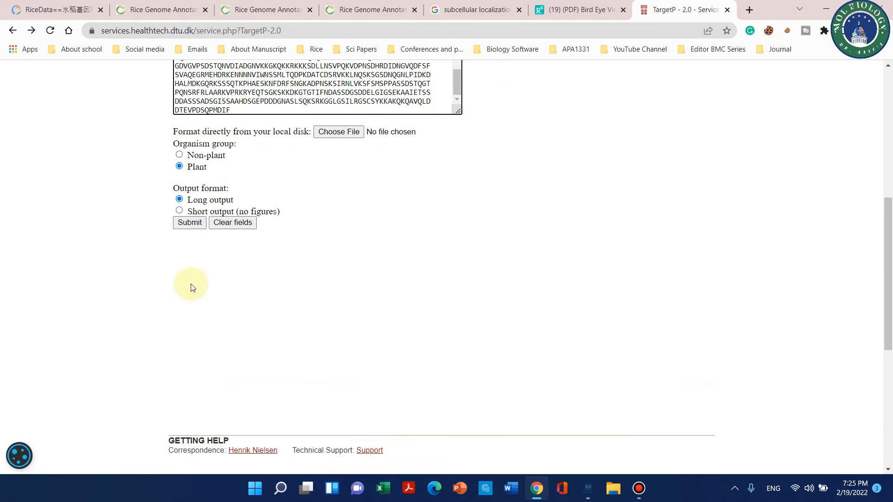
pyautogui.scroll(1, 197, 285)
pyautogui.click(190, 280)
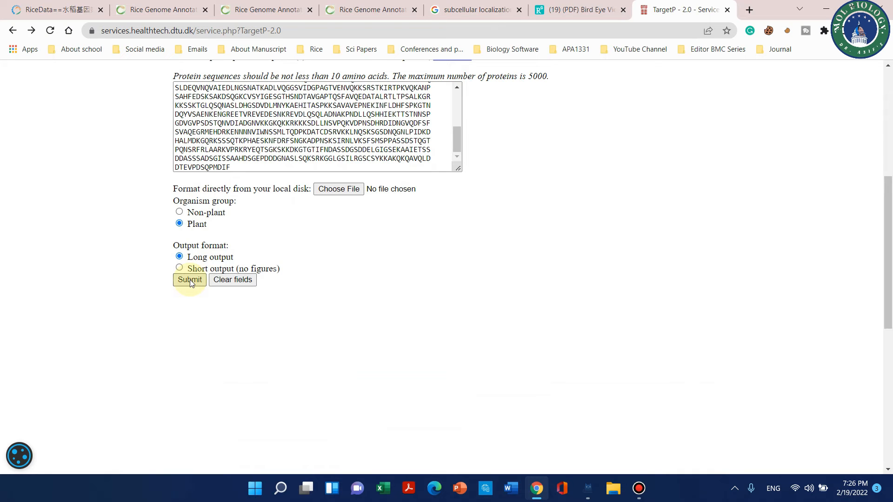
pyautogui.scroll(4, 562, 281)
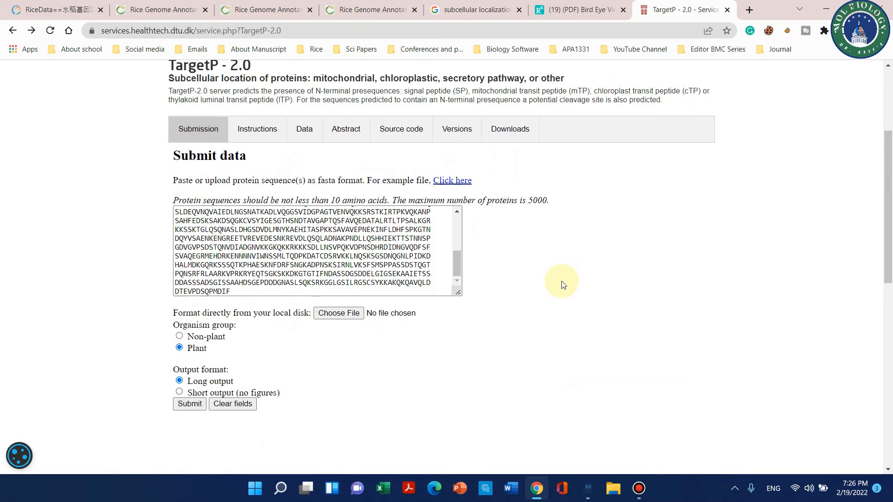
pyautogui.scroll(-3, 563, 281)
pyautogui.scroll(2, 562, 281)
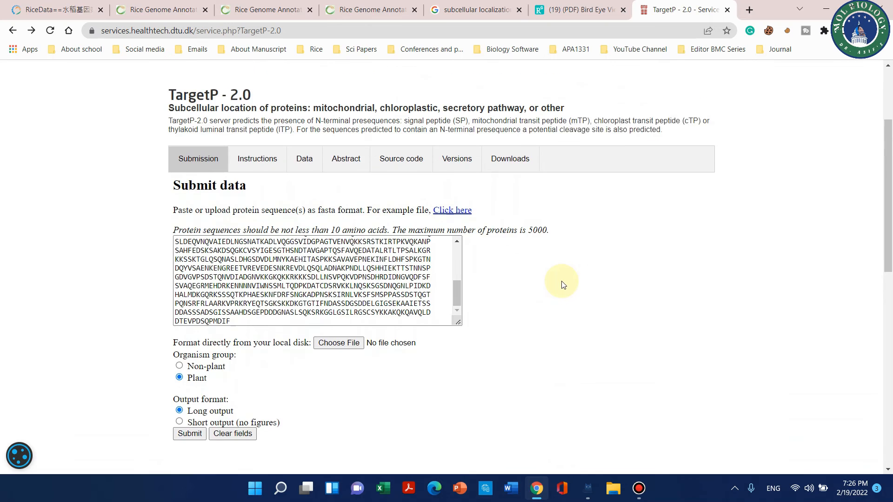
pyautogui.scroll(-6, 562, 281)
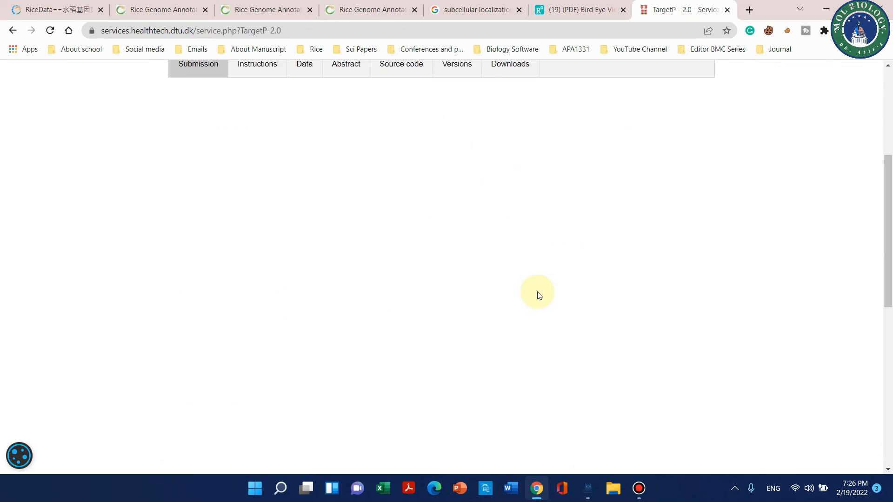
pyautogui.scroll(-1, 511, 300)
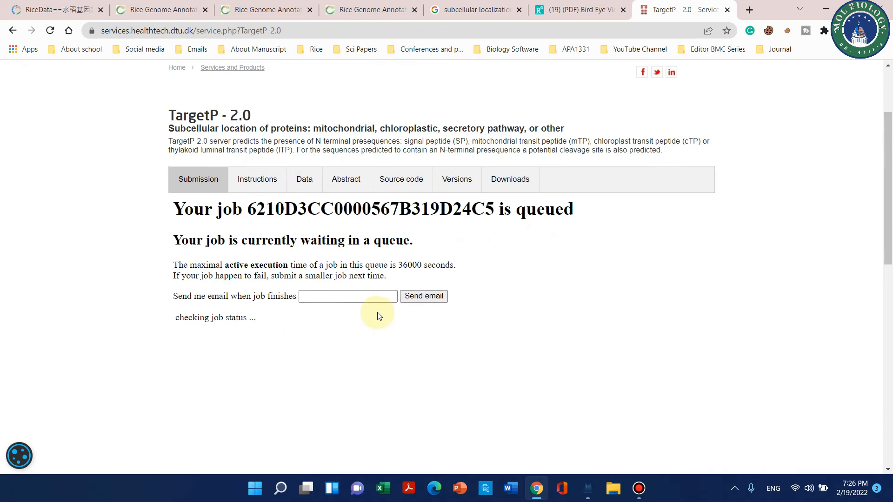
# Step: Examine the new TargetP summary, comparing the likelihoods for Other, signal, mitochondrial and chloroplast transfer peptides
pyautogui.scroll(-1, 372, 315)
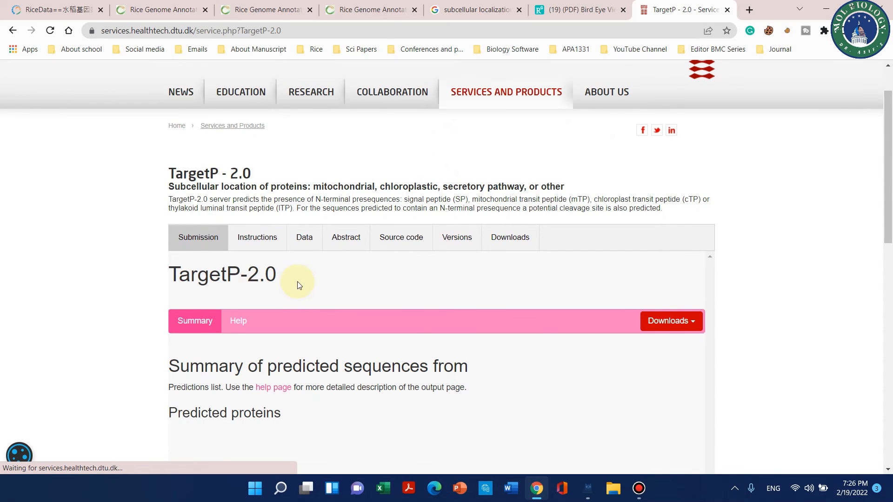
pyautogui.scroll(-3, 247, 284)
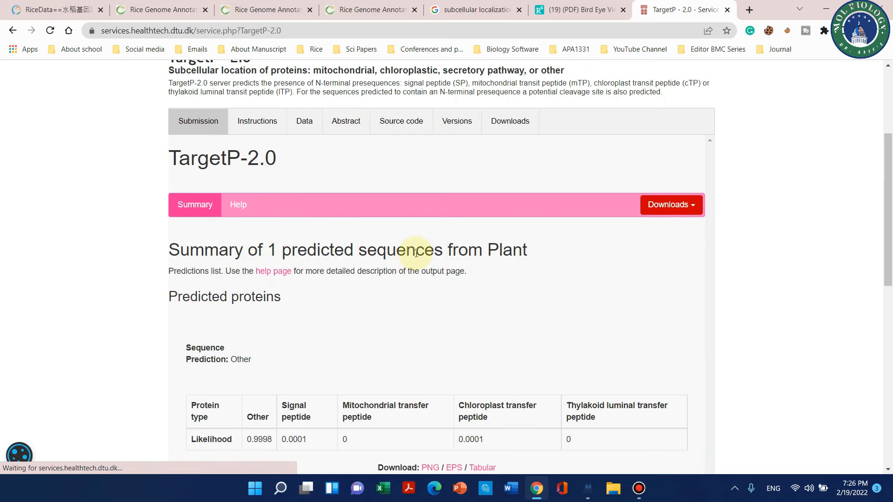
pyautogui.scroll(-3, 568, 241)
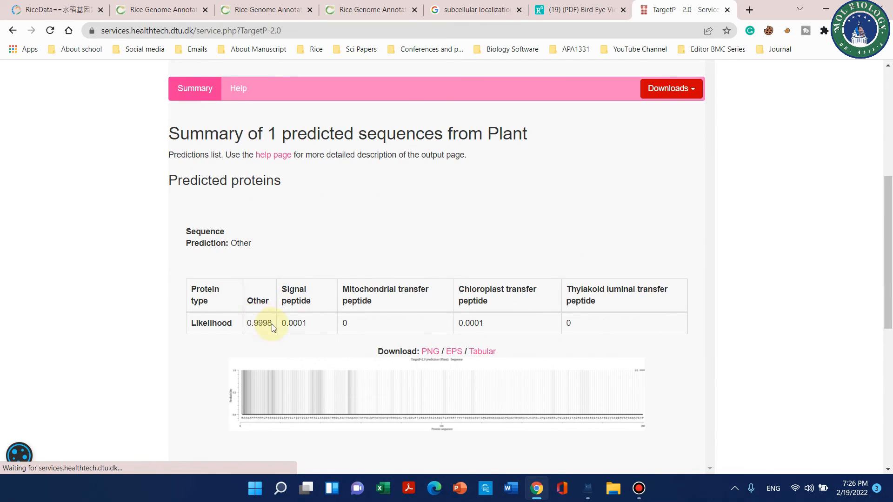
pyautogui.moveTo(256, 244); pyautogui.dragTo(226, 243)
pyautogui.moveTo(372, 300); pyautogui.dragTo(342, 288)
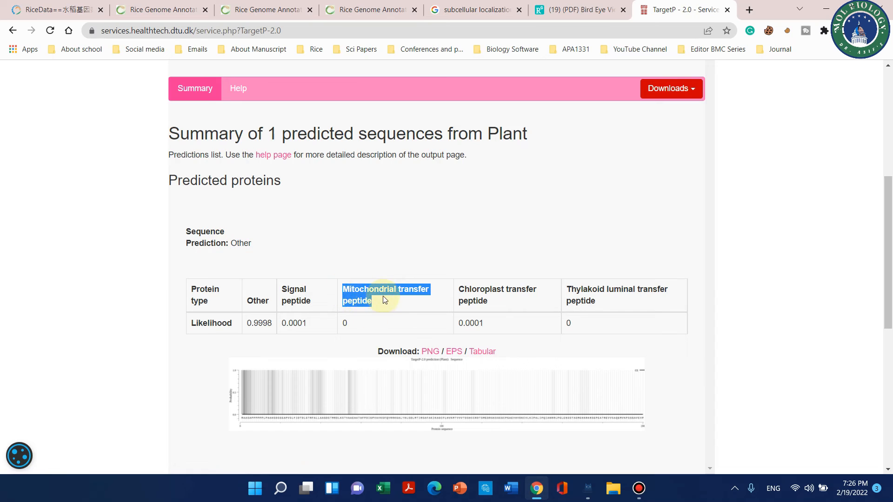
pyautogui.click(489, 303)
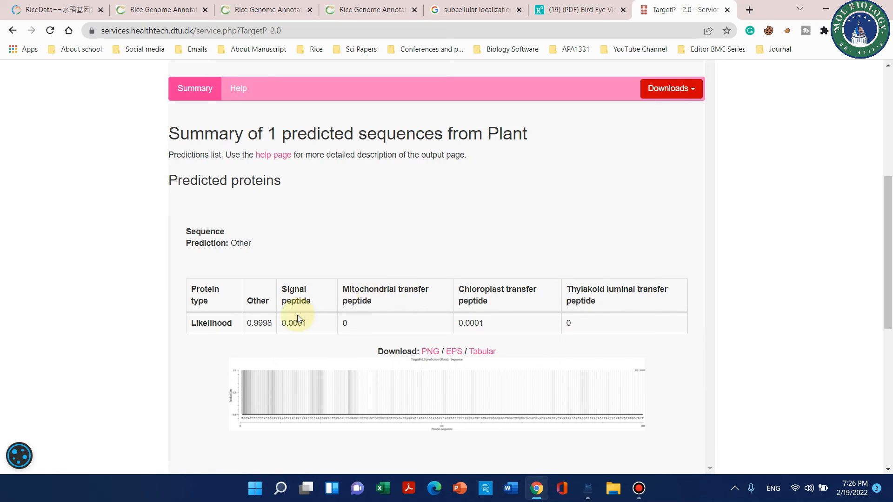
pyautogui.moveTo(313, 305); pyautogui.dragTo(281, 287)
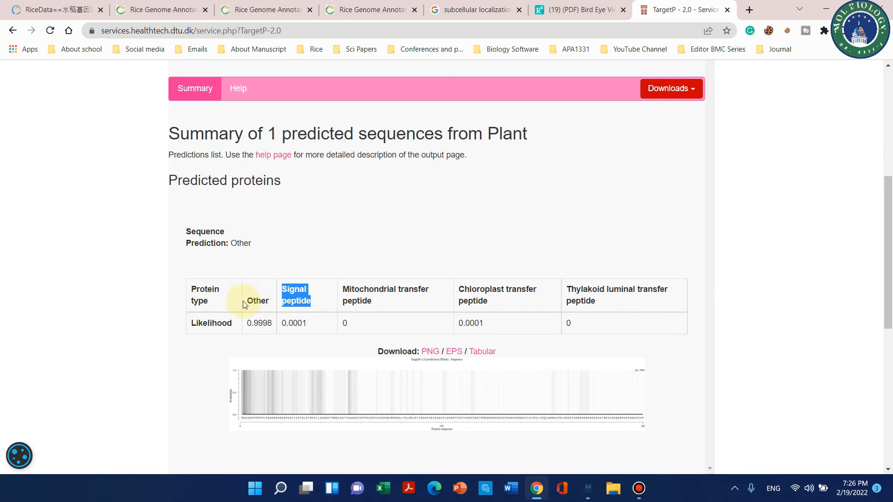
pyautogui.doubleClick(259, 323)
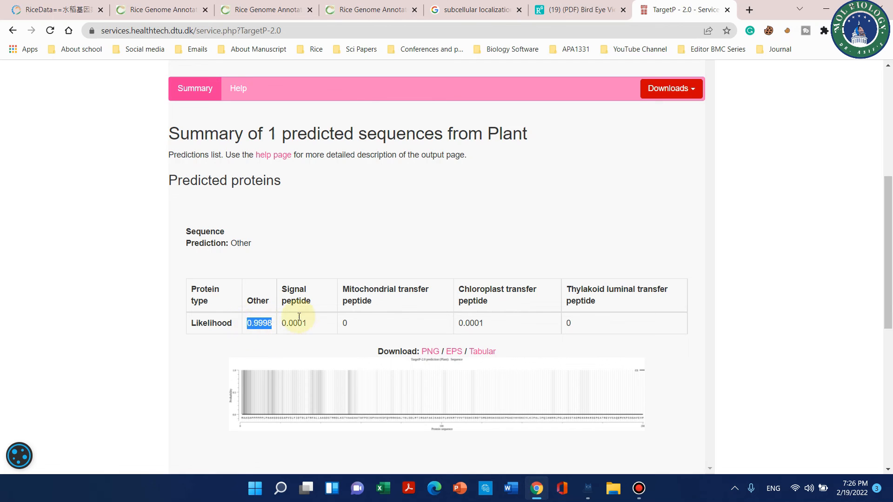
# Step: Review the TargetP-2.0 results page, including the service description, the predicted protein table and the probability plot
pyautogui.scroll(1, 375, 268)
pyautogui.scroll(-4, 482, 286)
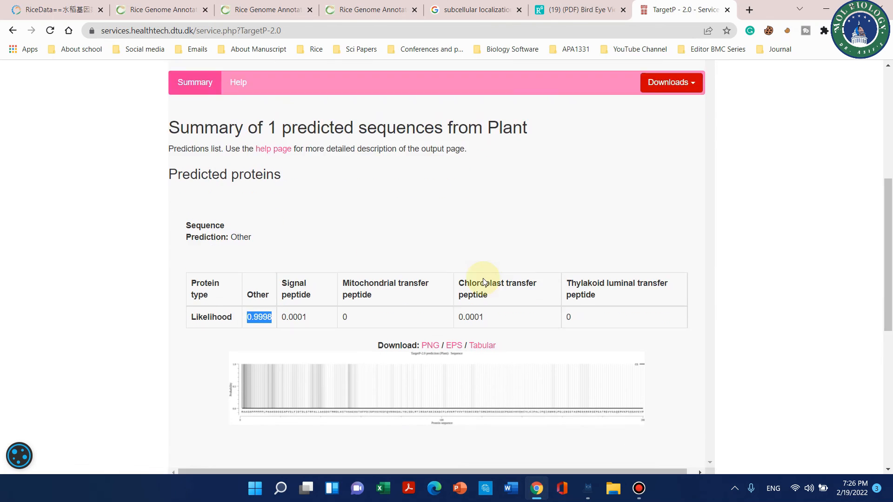
pyautogui.scroll(5, 462, 291)
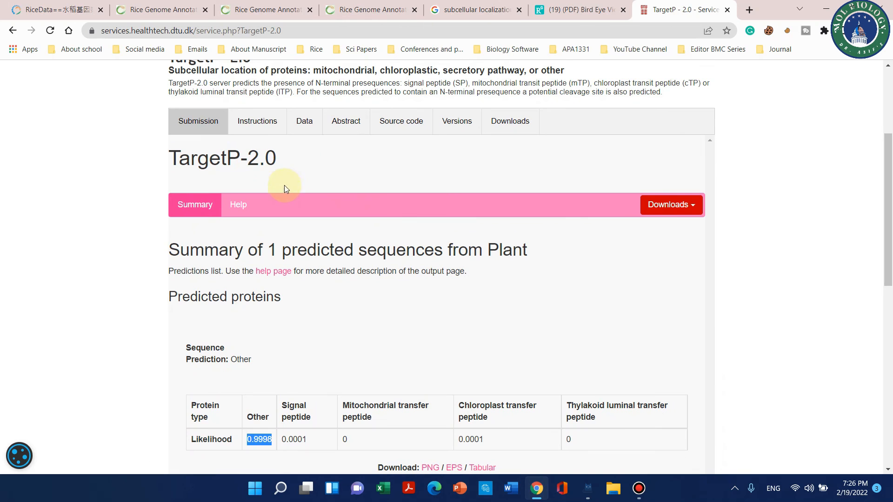
pyautogui.moveTo(282, 167); pyautogui.dragTo(193, 158)
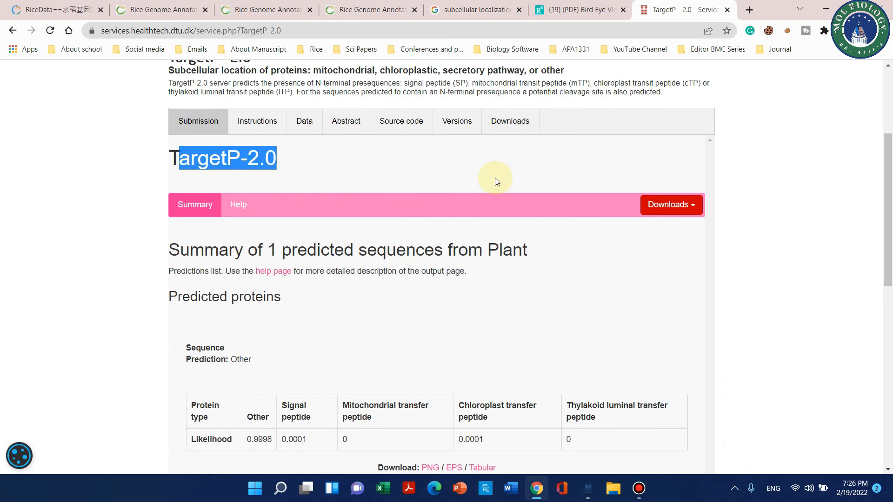
pyautogui.scroll(4, 481, 183)
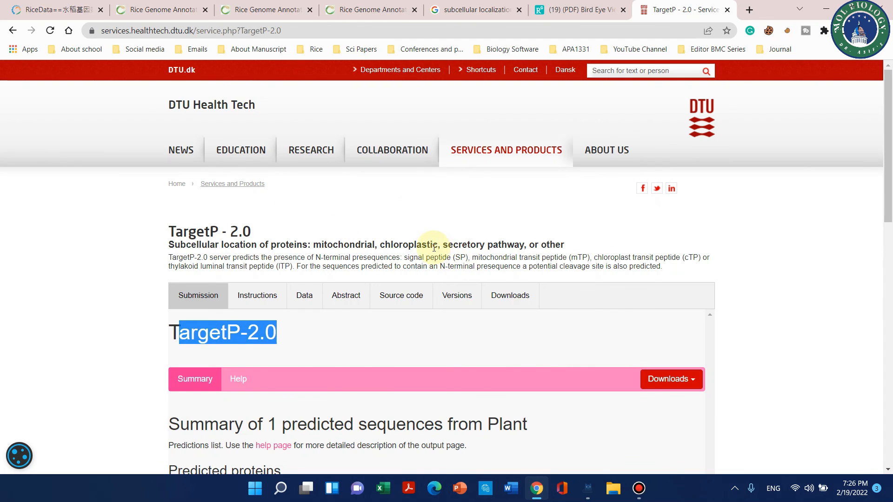
pyautogui.scroll(-1, 590, 247)
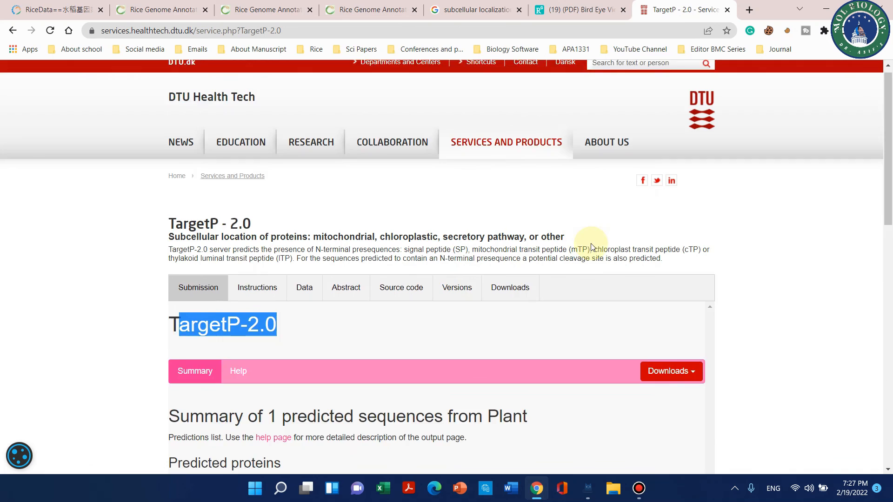
pyautogui.scroll(-6, 593, 254)
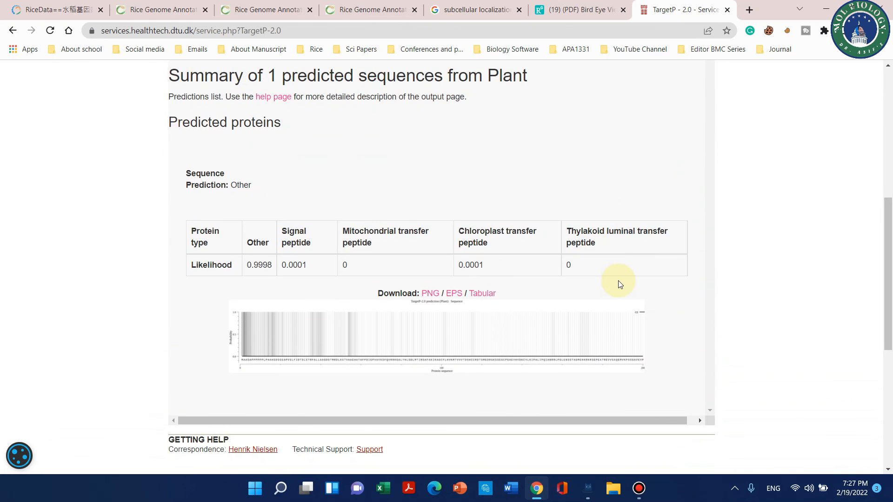